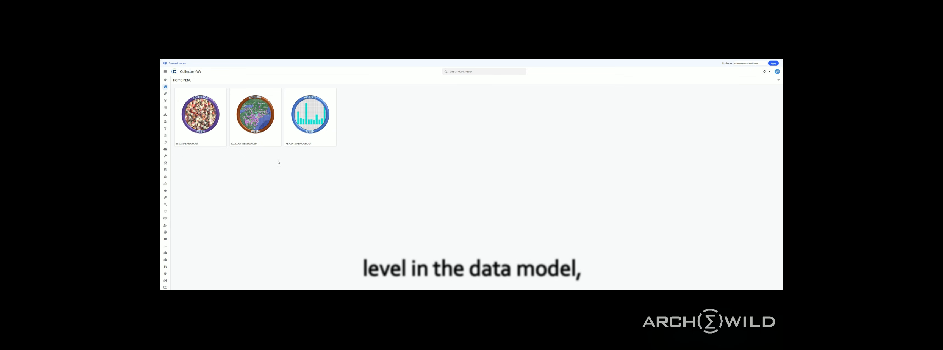
# Open the Cluster Master list, widen its cluster name column, and view the Jefferson County NY cluster's details.
pyautogui.moveTo(185, 89)
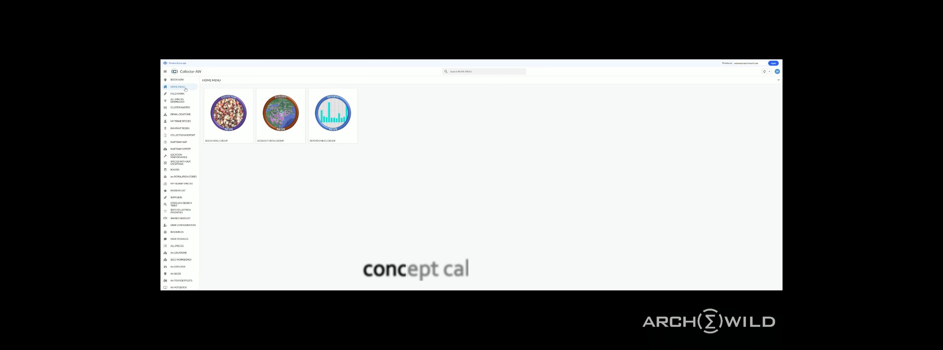
pyautogui.click(181, 108)
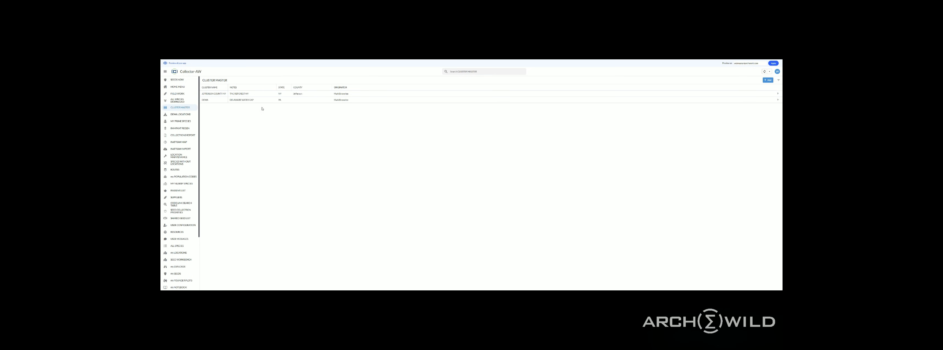
pyautogui.moveTo(228, 87); pyautogui.dragTo(234, 86)
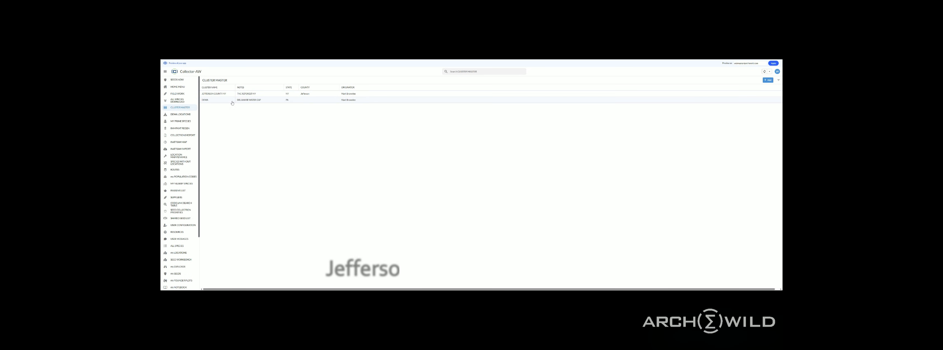
pyautogui.click(254, 94)
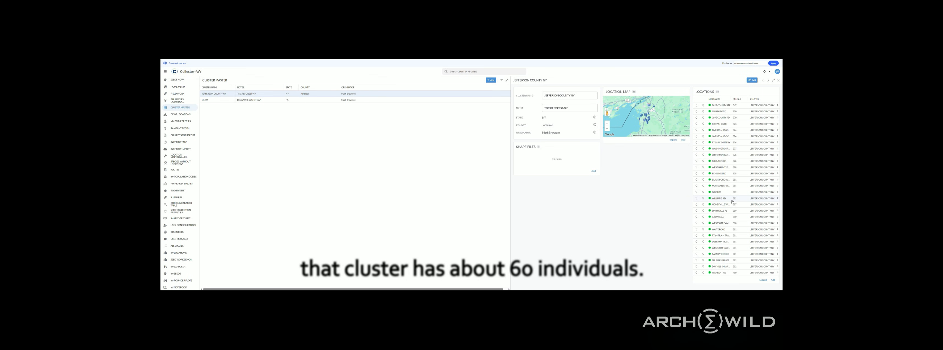
# Expand the DEWA cluster's shape files into the full list and open the Middle Dingman - Canopy Gap - 1 record.
pyautogui.click(222, 100)
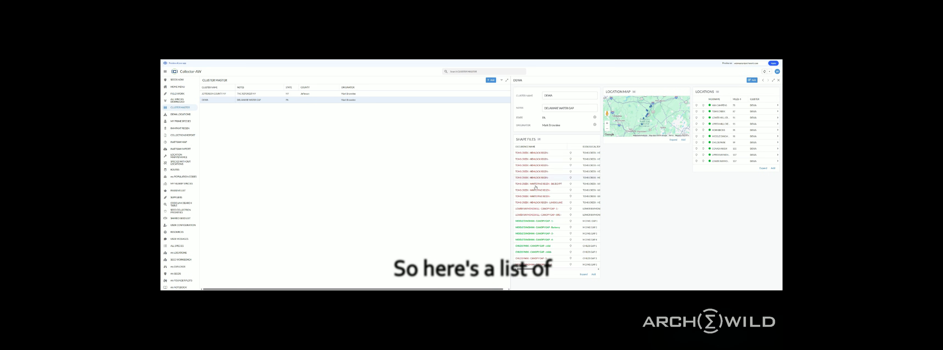
pyautogui.click(585, 275)
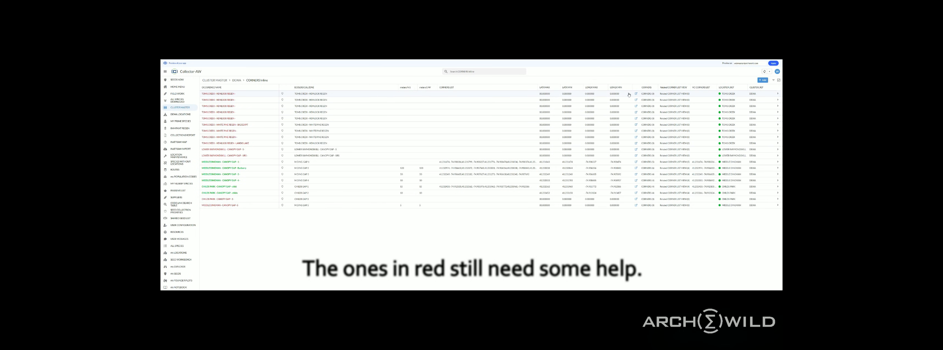
pyautogui.click(250, 163)
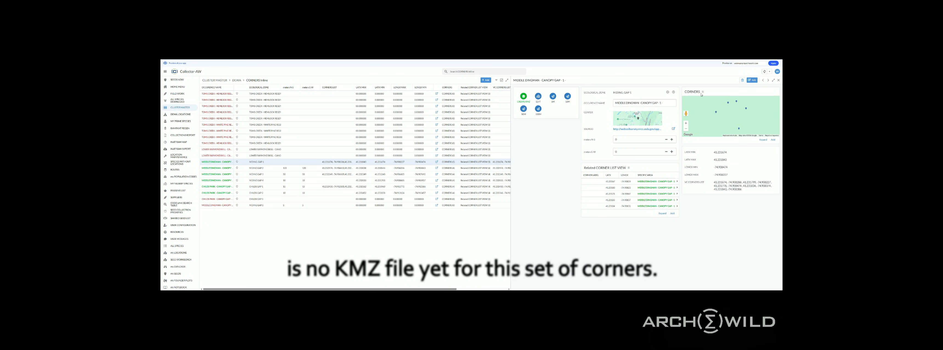
# Generate the KMZ file for Middle Dingman - Canopy Gap - 1 and open its Google Drive link.
pyautogui.click(524, 96)
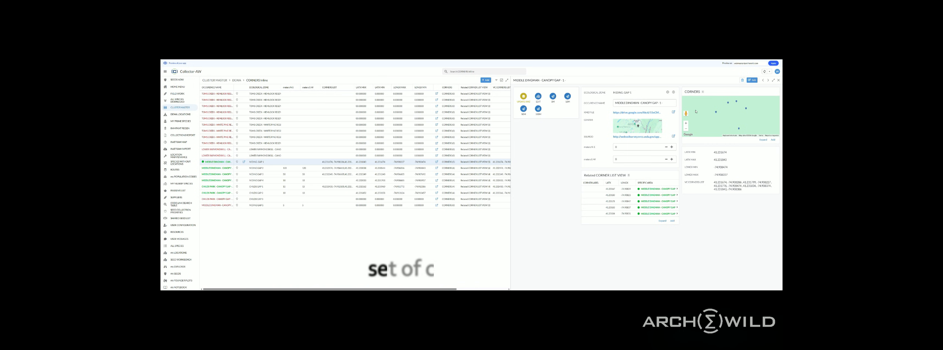
pyautogui.click(636, 114)
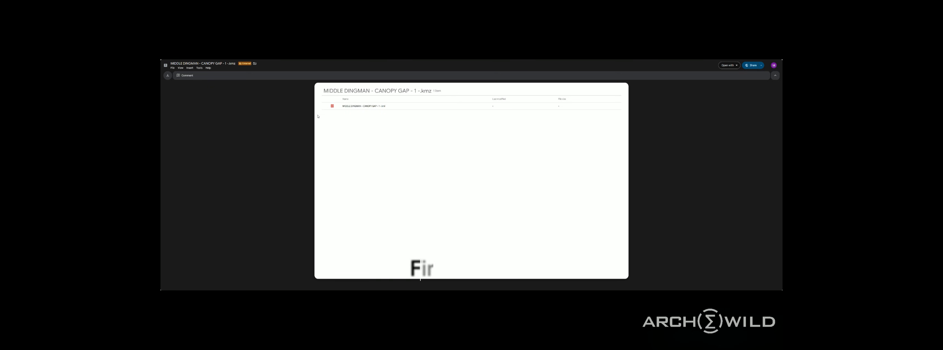
# Search the Google Workspace Marketplace for the KML KMZ Viewer with Drive add-on, then close the marketplace.
pyautogui.click(729, 66)
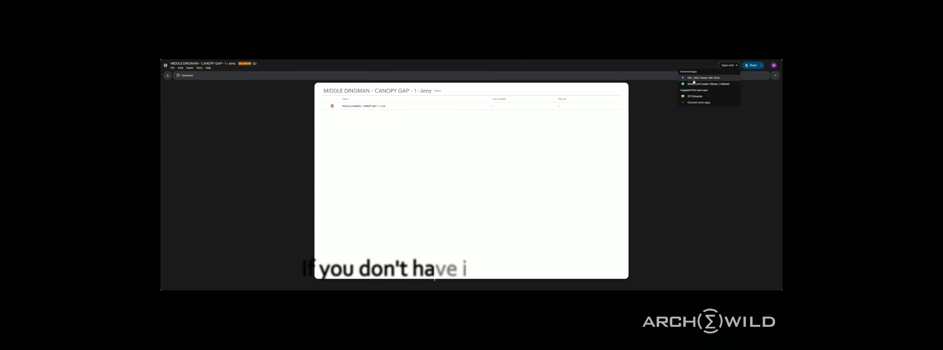
pyautogui.click(698, 103)
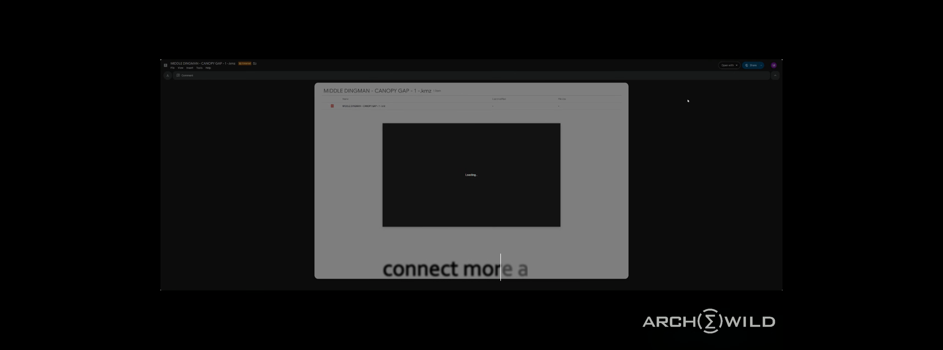
pyautogui.click(476, 129)
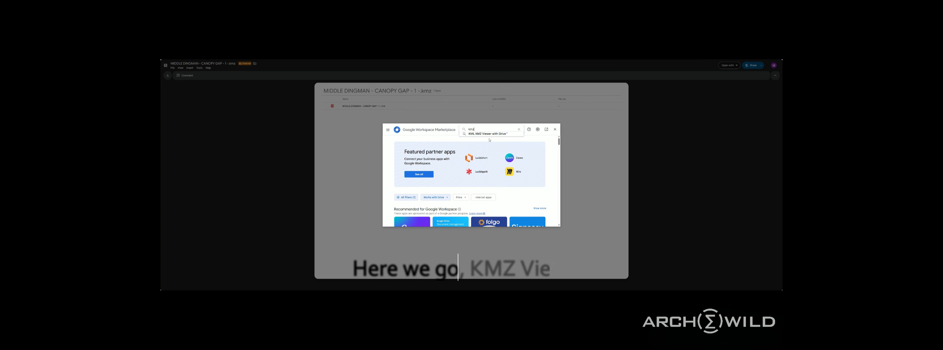
pyautogui.click(488, 134)
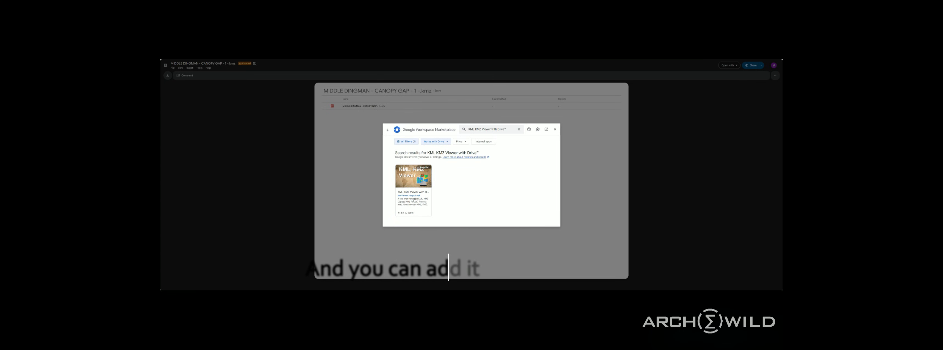
pyautogui.click(555, 130)
# Preview the KMZ file with KML, KMZ Viewer with Drive and inspect the boundary polygon's description.
pyautogui.click(729, 67)
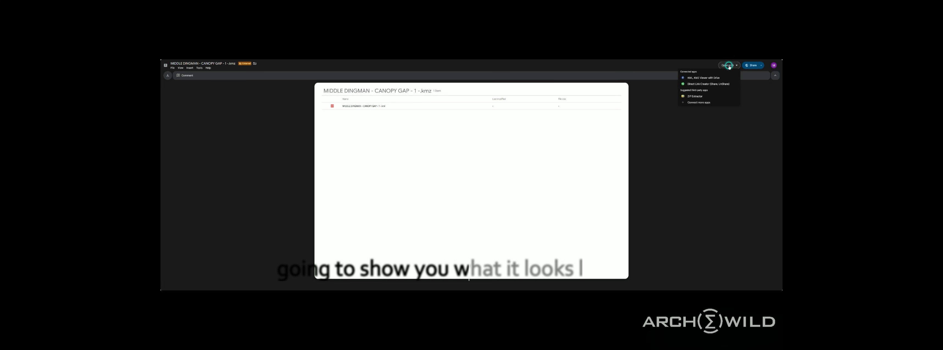
pyautogui.click(705, 78)
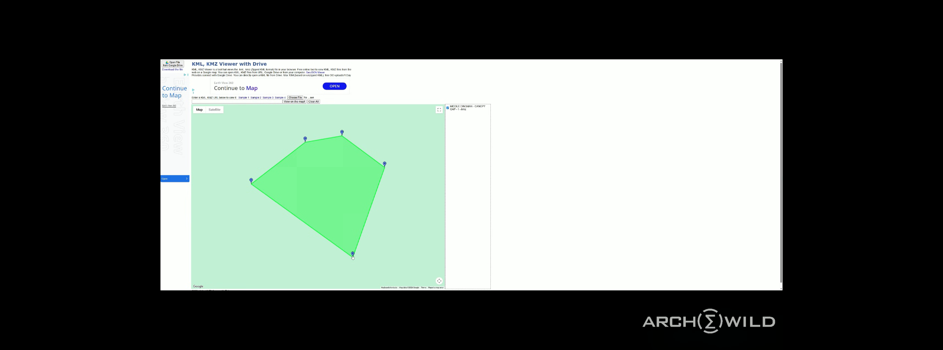
pyautogui.click(322, 187)
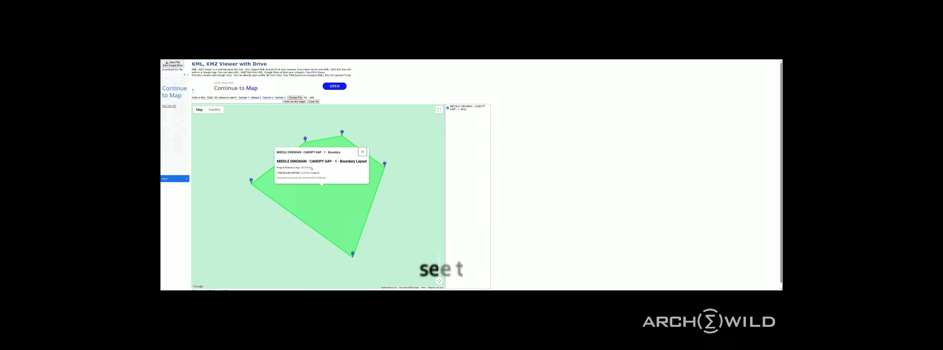
pyautogui.moveTo(311, 168); pyautogui.dragTo(299, 170)
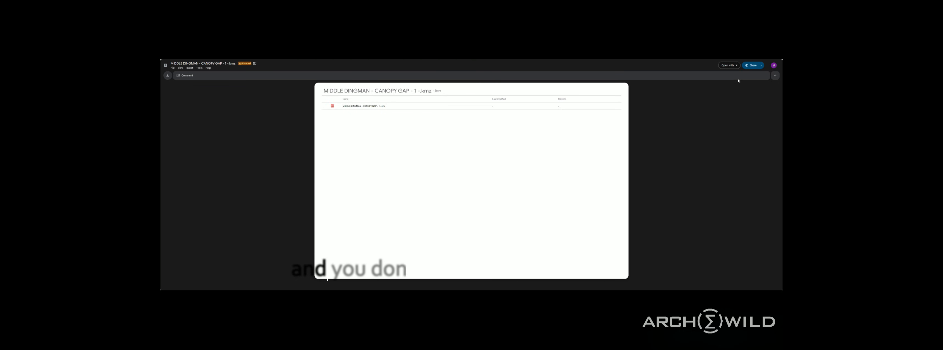
# Download the KMZ file from Google Drive, open it in Google Earth, and bring the canopy gap polygon into close view.
pyautogui.click(168, 76)
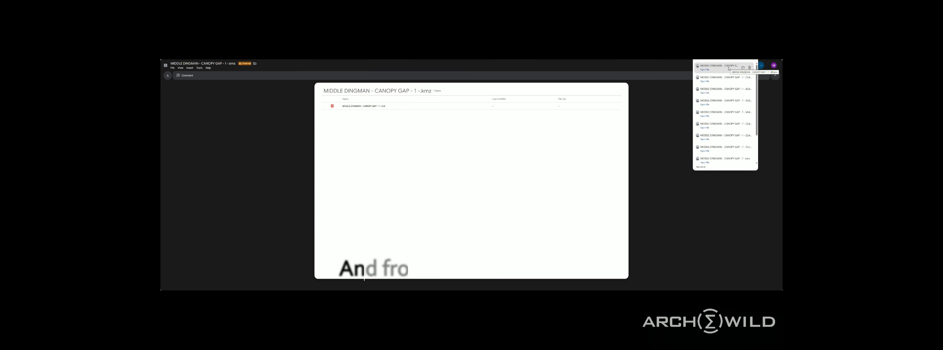
pyautogui.click(706, 70)
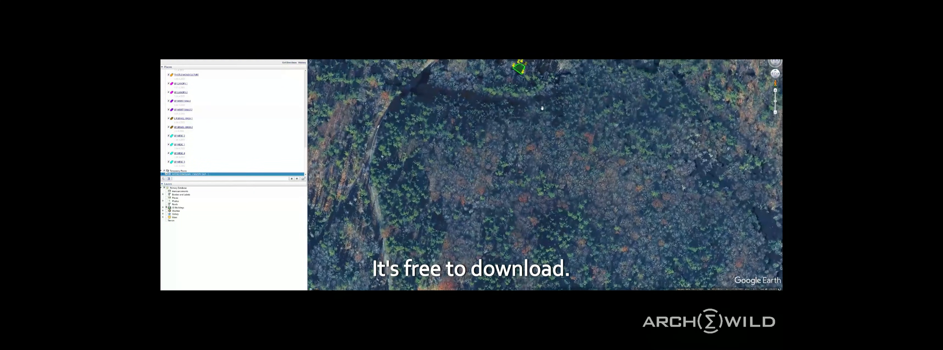
pyautogui.scroll(5, 526, 148)
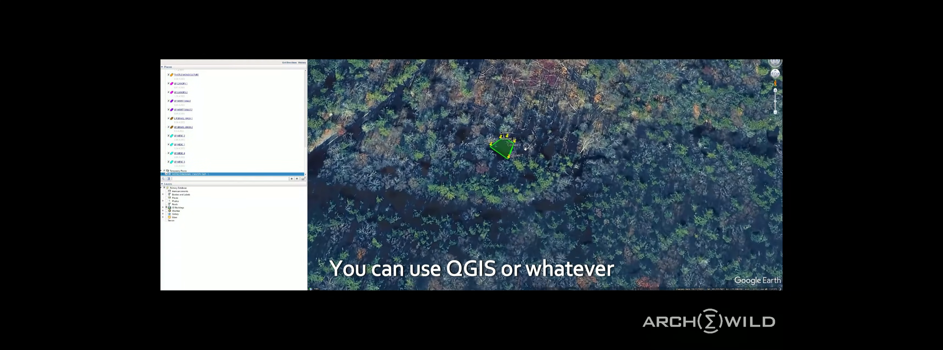
pyautogui.moveTo(515, 165); pyautogui.dragTo(534, 175)
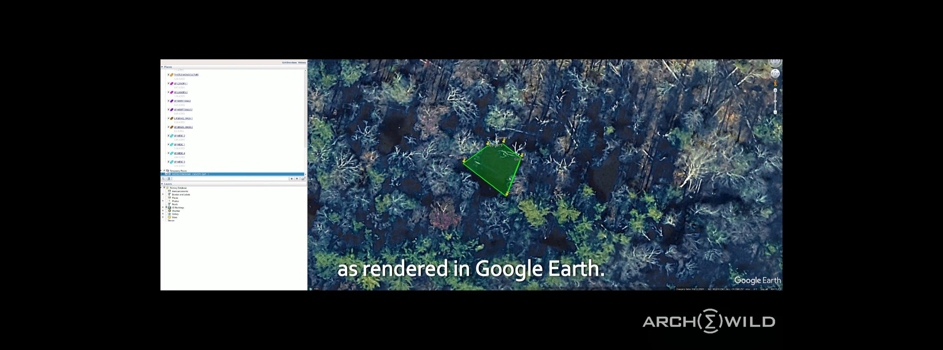
# Check the properties of the temporary canopy gap folder without changing them, and view the polygon's boundary layout description.
pyautogui.rightClick(190, 175)
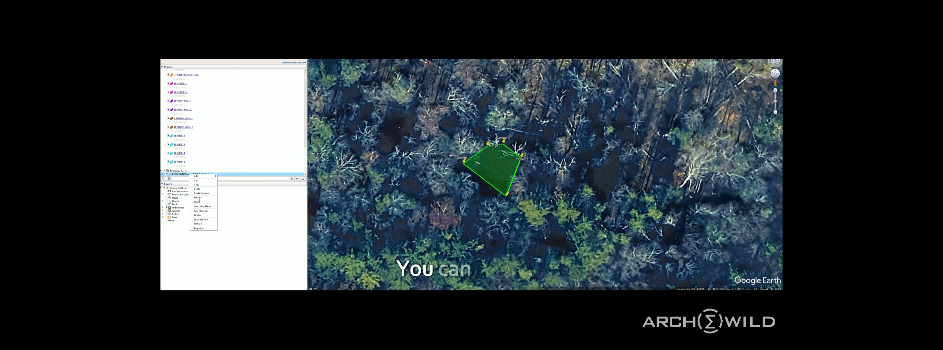
pyautogui.click(204, 229)
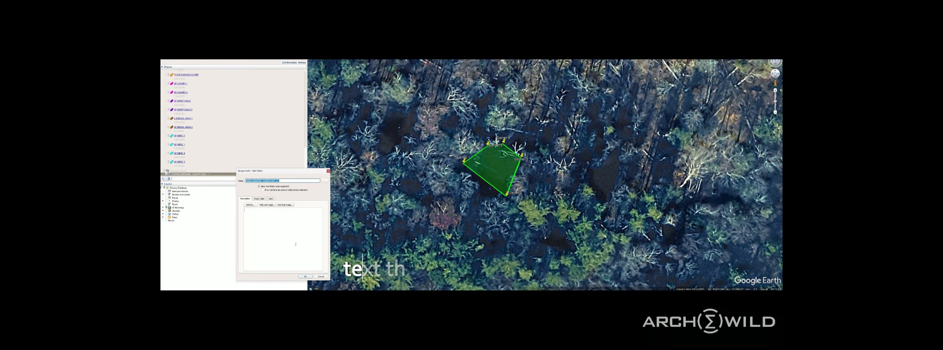
pyautogui.click(322, 278)
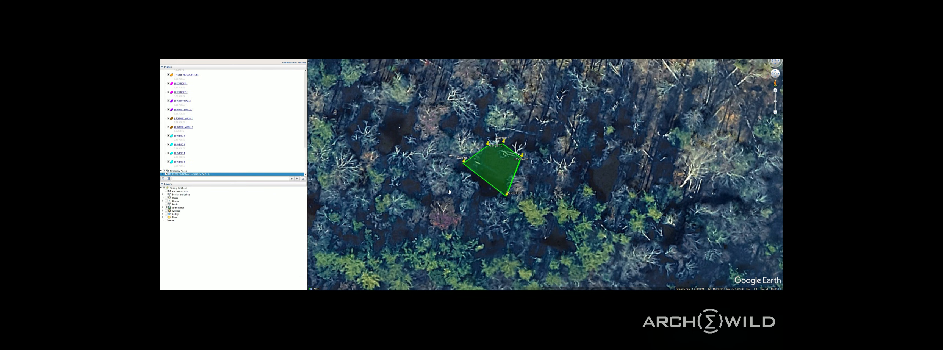
pyautogui.click(493, 166)
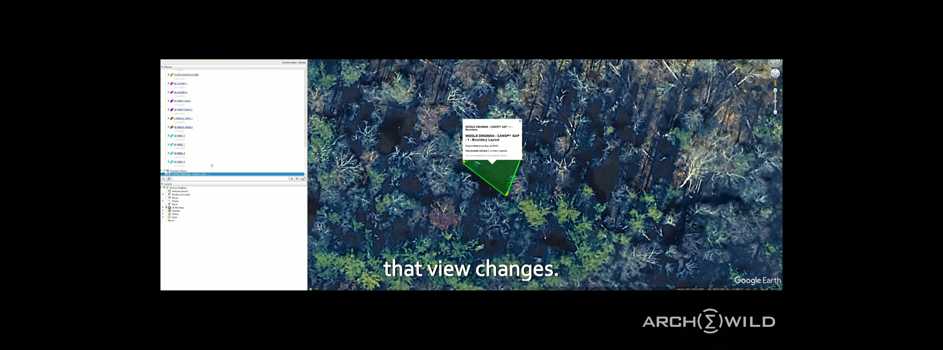
# Expand the temporary canopy gap folder and look through its boundary and corner placemarks.
pyautogui.click(163, 174)
pyautogui.scroll(-3, 208, 162)
pyautogui.scroll(-1, 205, 157)
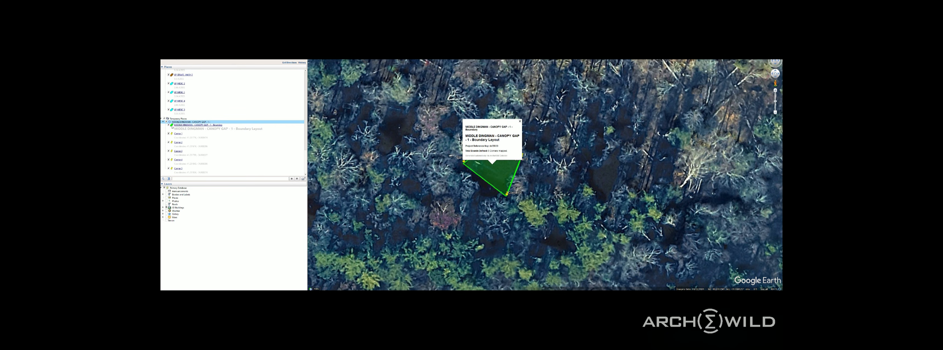
pyautogui.click(437, 131)
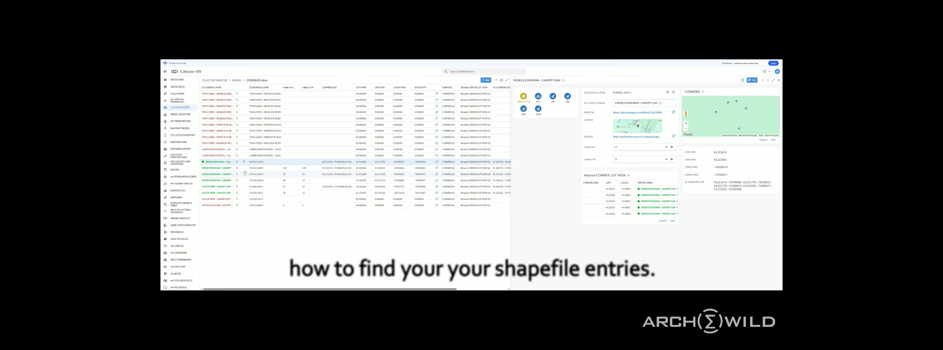
# Return to the Cluster Master list in Collector-AW, reopen the DEWA cluster, and widen its shape files' occurrence name column.
pyautogui.click(165, 72)
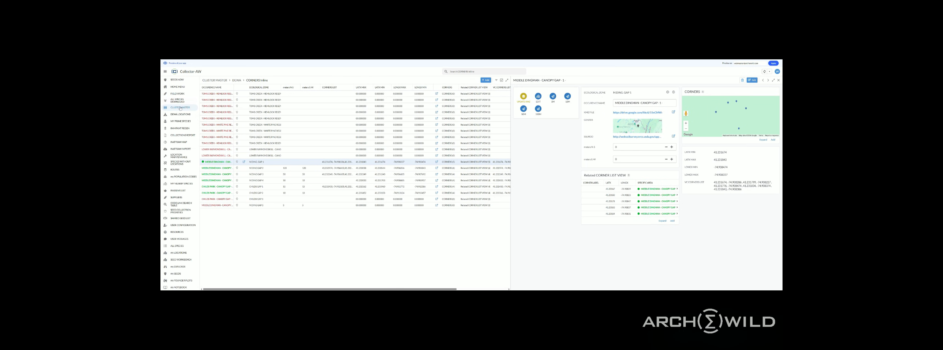
pyautogui.click(179, 108)
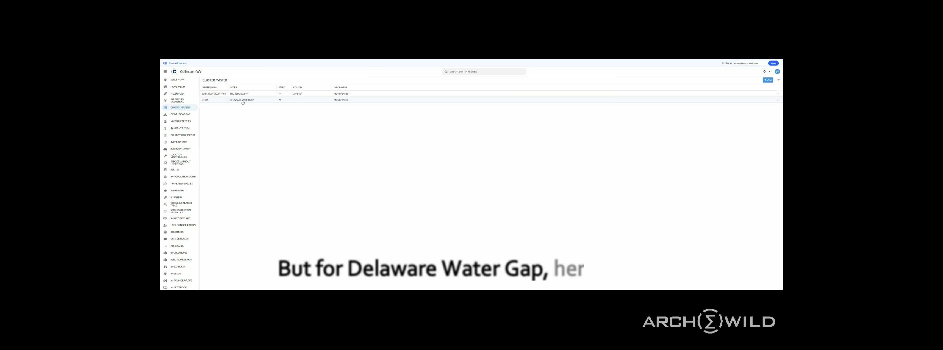
pyautogui.click(243, 101)
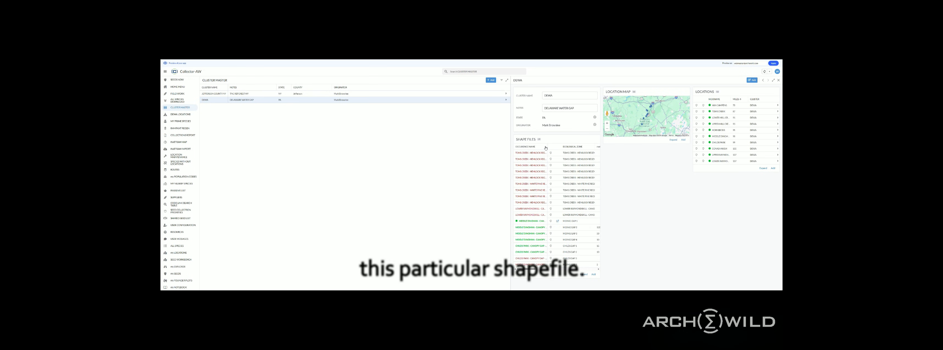
pyautogui.moveTo(547, 146); pyautogui.dragTo(573, 147)
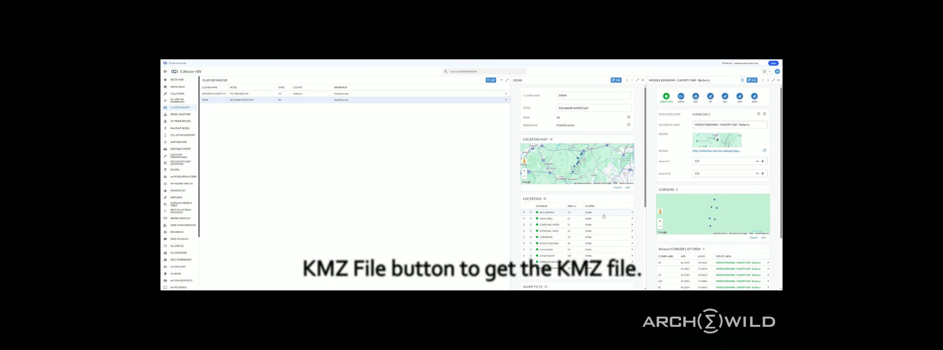
# Open the Middle Dingman - Canopy Gap - 1 KMZ link from the DEWA shape files list and download the file.
pyautogui.scroll(-5, 628, 173)
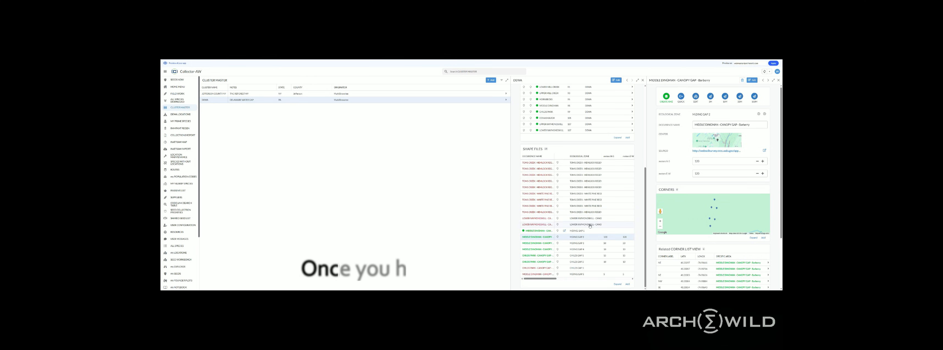
pyautogui.click(565, 231)
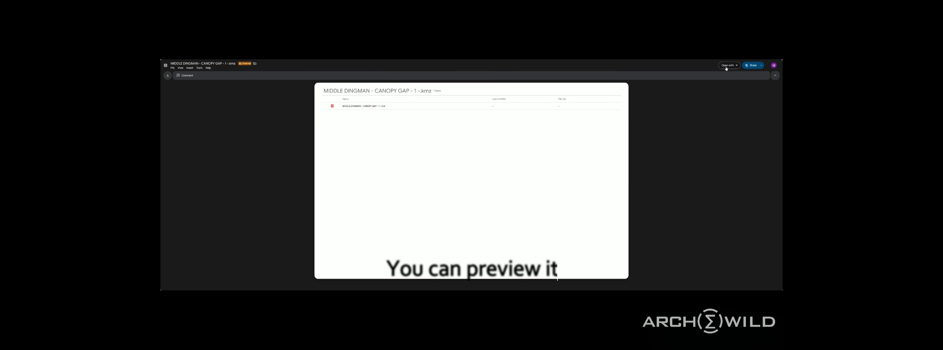
pyautogui.click(726, 66)
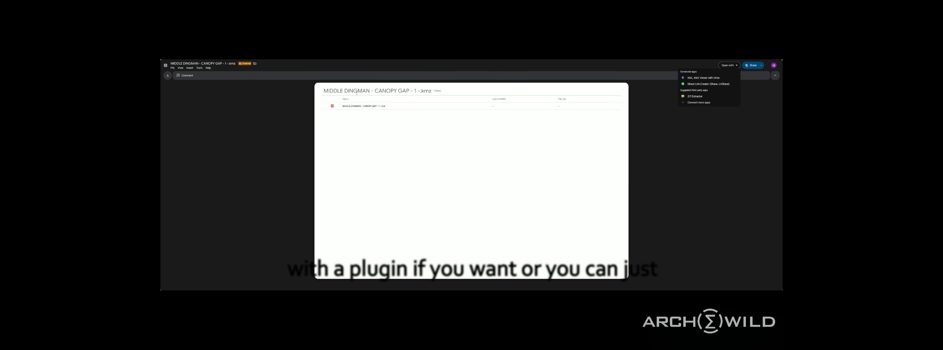
pyautogui.click(168, 76)
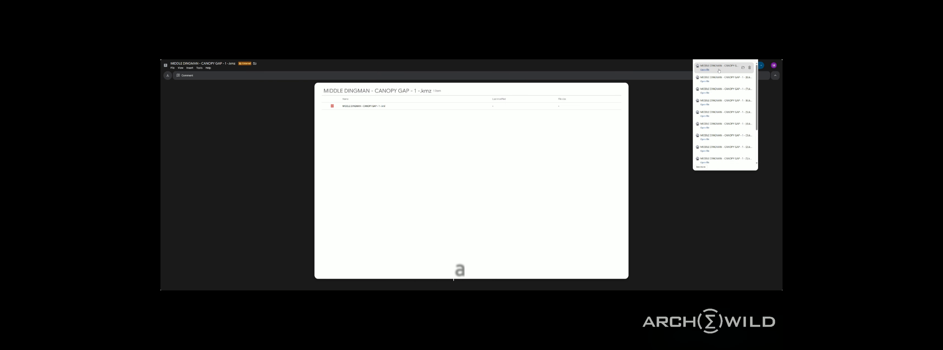
# Open the newly downloaded Middle Dingman canopy gap KMZ in Google Earth and collapse the earlier temporary canopy gap folder.
pyautogui.click(704, 70)
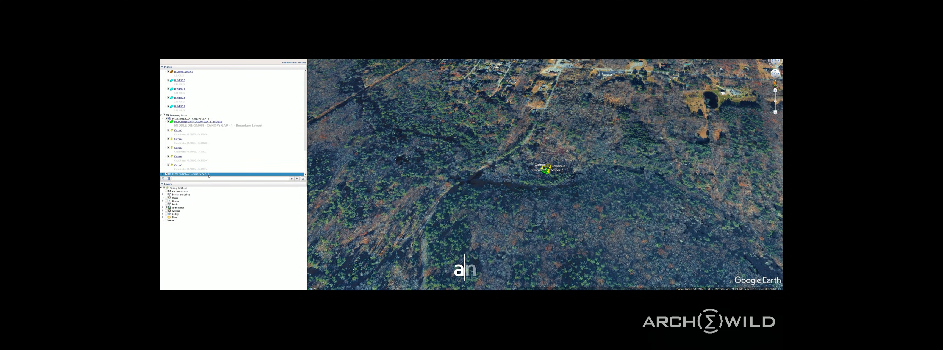
pyautogui.click(186, 119)
pyautogui.click(163, 119)
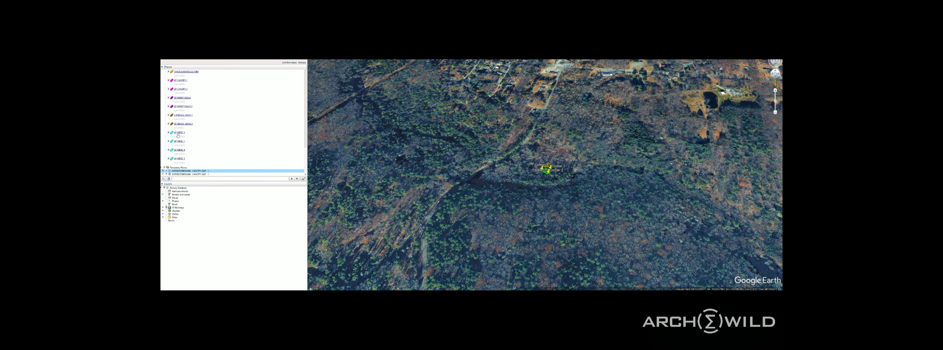
# Save the first temporary canopy gap folder as a place file in the DEWA folder of the ArchWild projects documents, keeping the suggested name.
pyautogui.rightClick(194, 171)
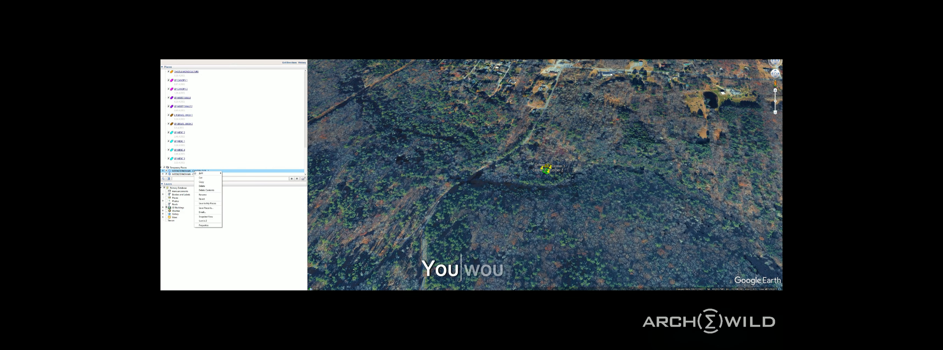
pyautogui.click(211, 210)
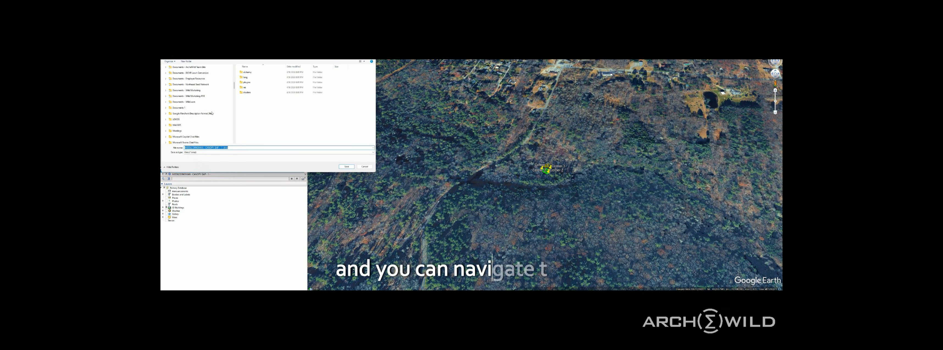
pyautogui.scroll(-5, 209, 110)
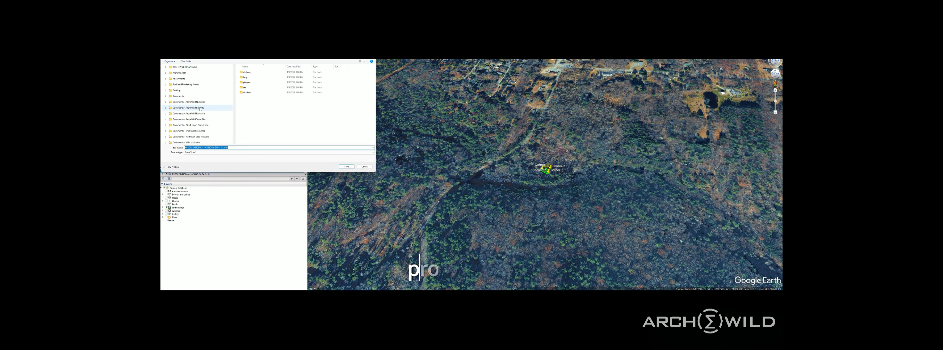
pyautogui.click(209, 108)
pyautogui.doubleClick(259, 106)
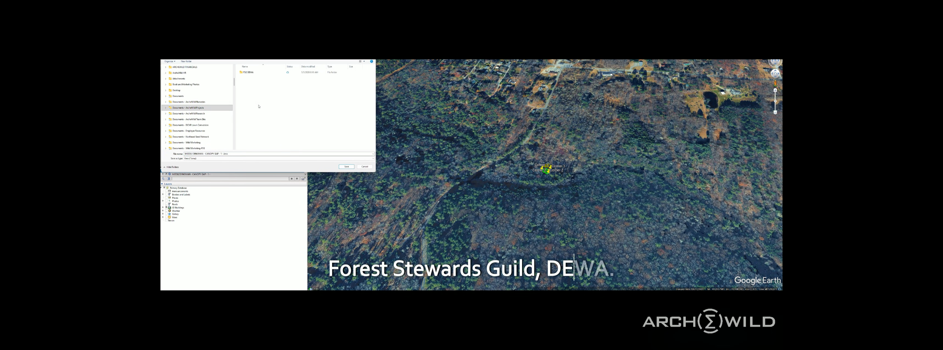
pyautogui.doubleClick(254, 74)
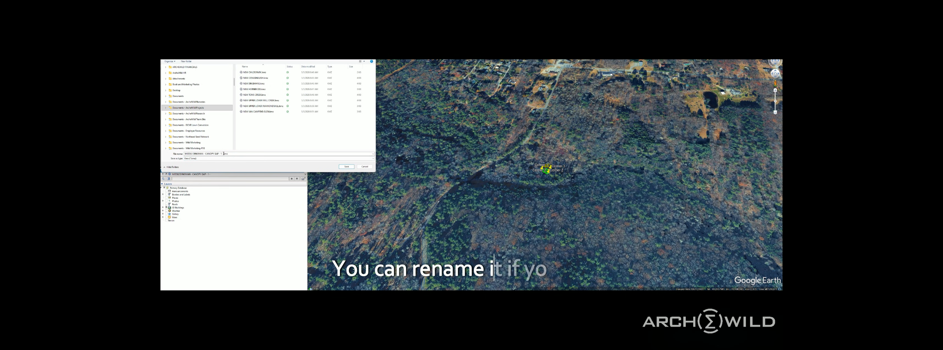
pyautogui.click(347, 167)
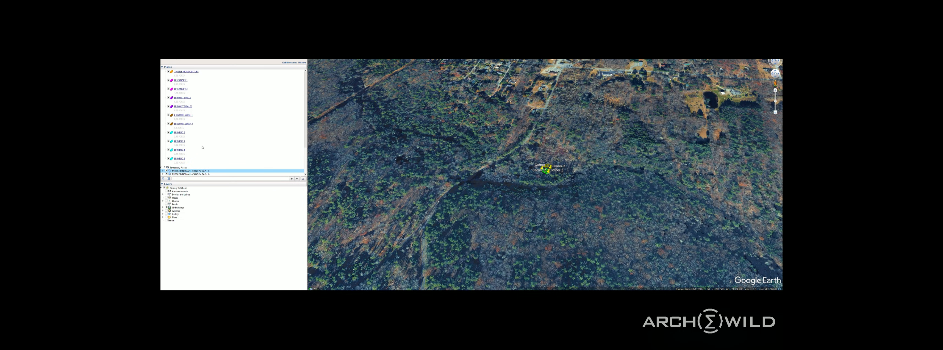
# Collapse the expanded folder near the end of the saved places, and save the first temporary canopy gap folder to My Places.
pyautogui.scroll(5, 202, 147)
pyautogui.scroll(2, 202, 147)
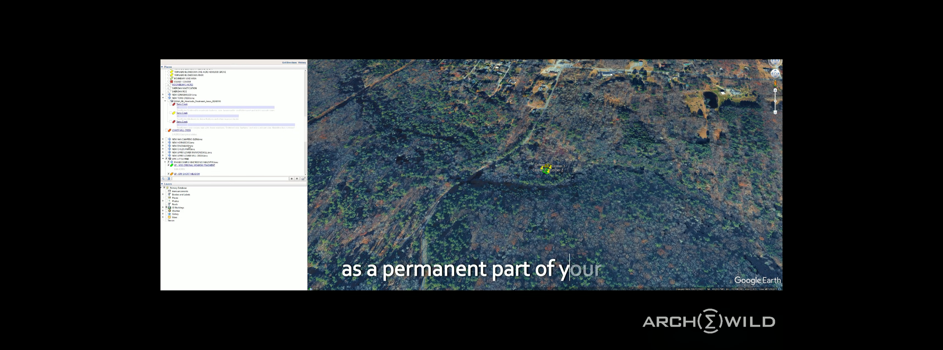
pyautogui.click(164, 159)
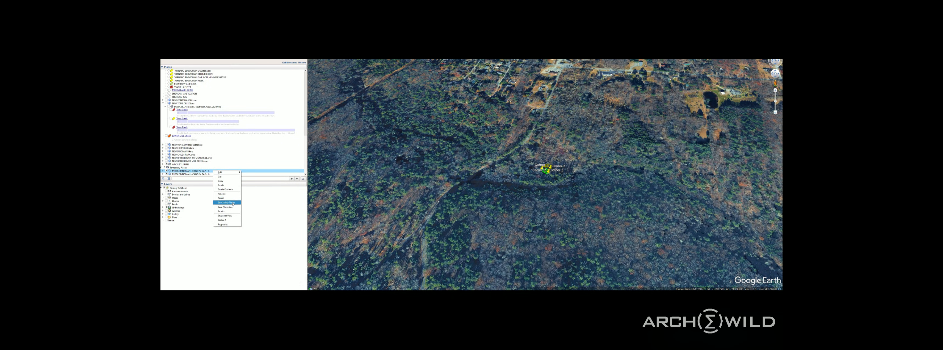
pyautogui.click(232, 203)
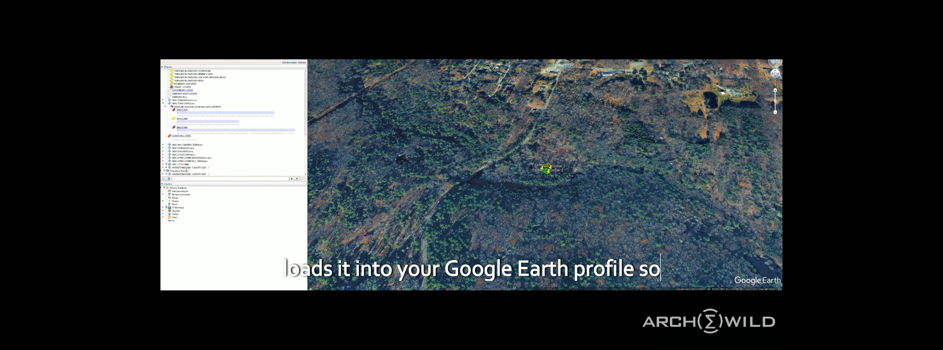
pyautogui.scroll(8, 189, 161)
pyautogui.scroll(-8, 189, 154)
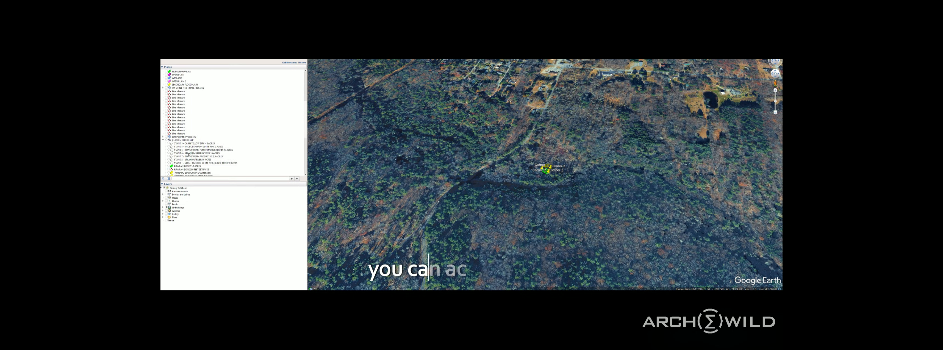